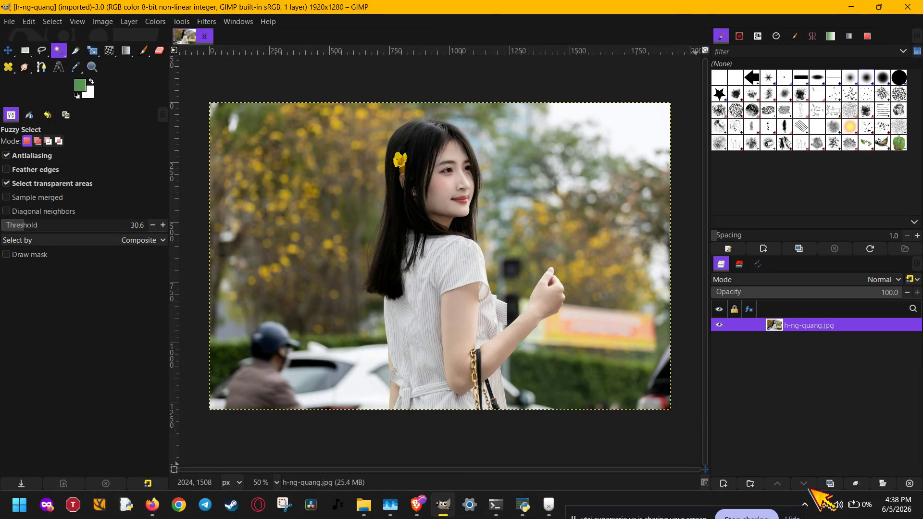
Duplicate the h-ng-quang.jpg photo layer and make the copy the active layer.
{"action": "left_click", "coordinate": [831, 483]}
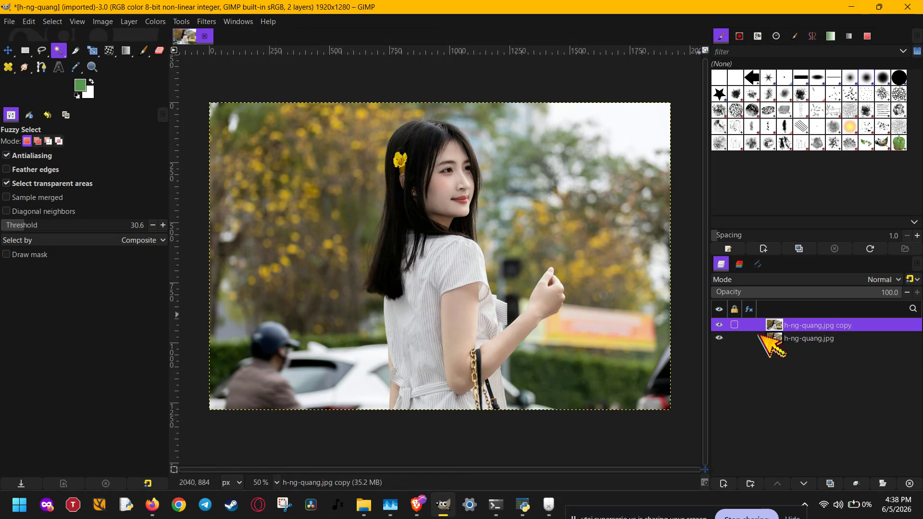
{"action": "left_click", "coordinate": [822, 339]}
{"action": "left_click", "coordinate": [823, 327]}
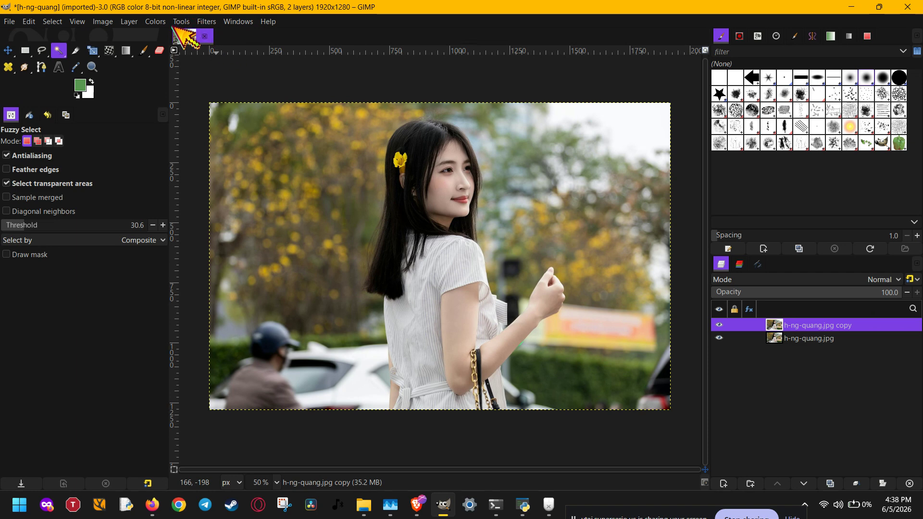
Start a Hue-Saturation adjustment on the copied layer and set the hue of all colours to -21.3.
{"action": "left_click", "coordinate": [155, 21]}
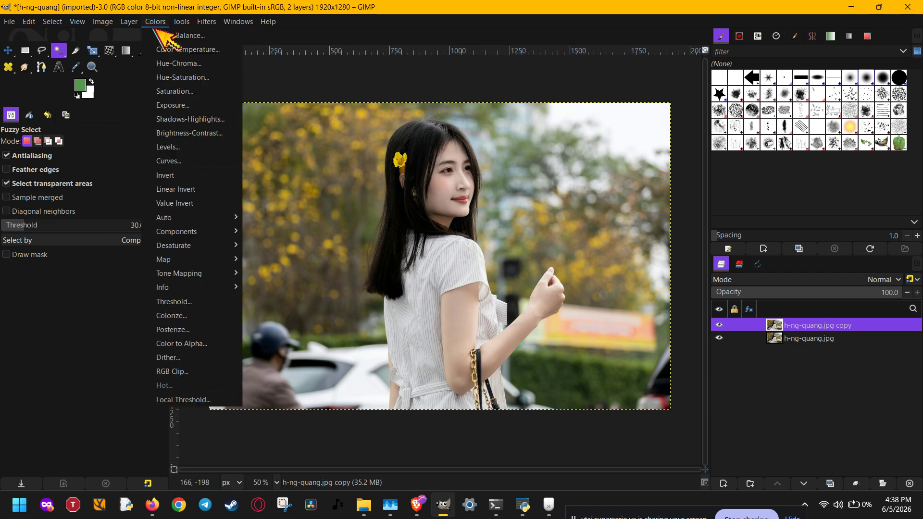
{"action": "left_click", "coordinate": [190, 77]}
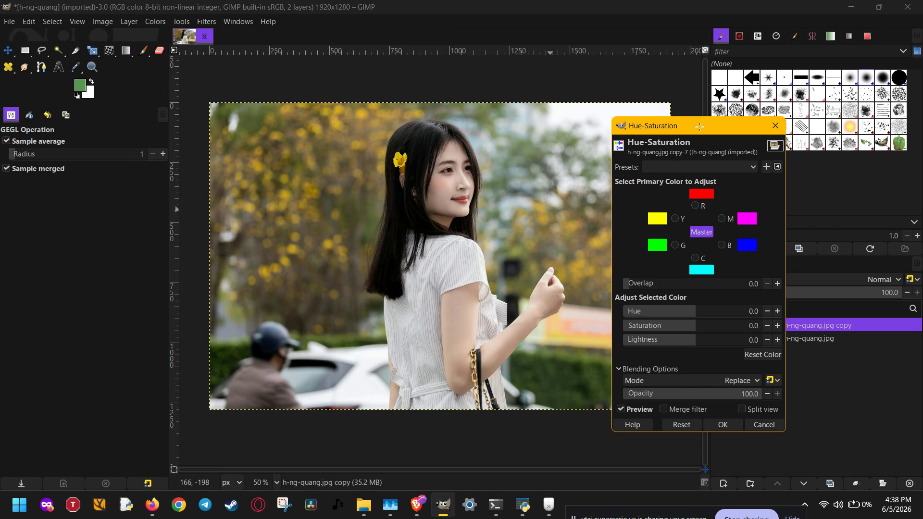
{"action": "left_click_drag", "start_coordinate": [699, 126], "coordinate": [804, 118]}
{"action": "left_click", "coordinate": [799, 250]}
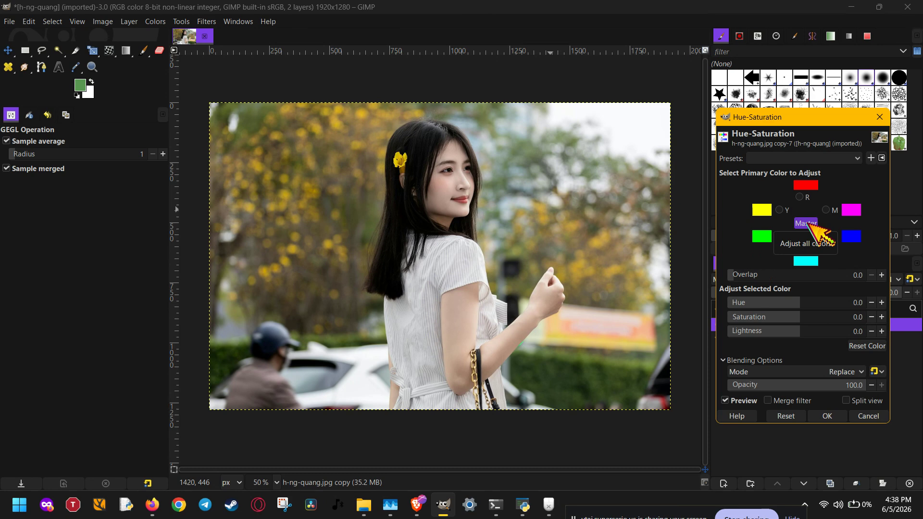
{"action": "left_click", "coordinate": [811, 302]}
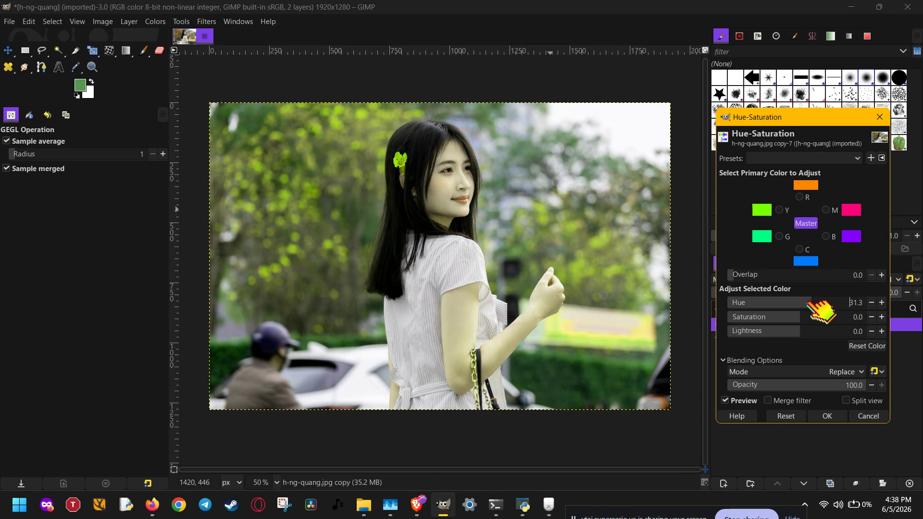
{"action": "left_click_drag", "start_coordinate": [811, 303], "coordinate": [782, 305]}
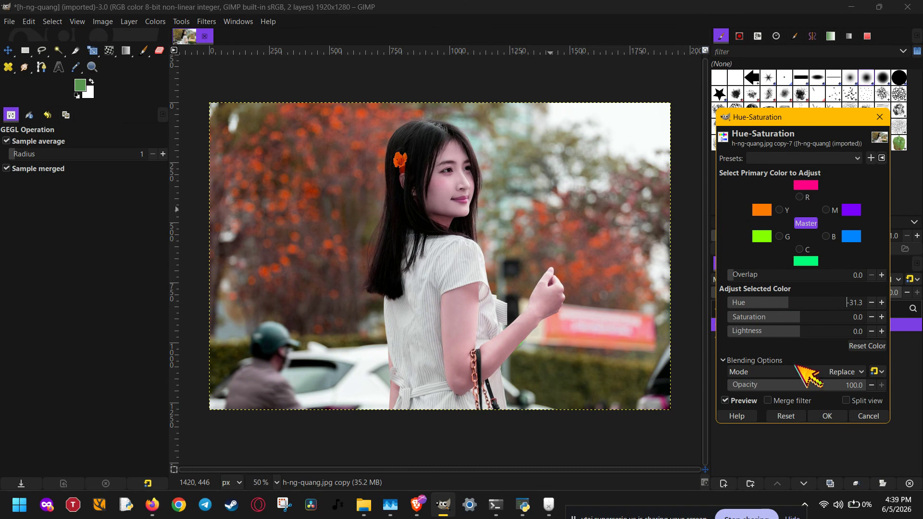
{"action": "scroll", "coordinate": [793, 302], "scroll_direction": "up", "scroll_amount": 1}
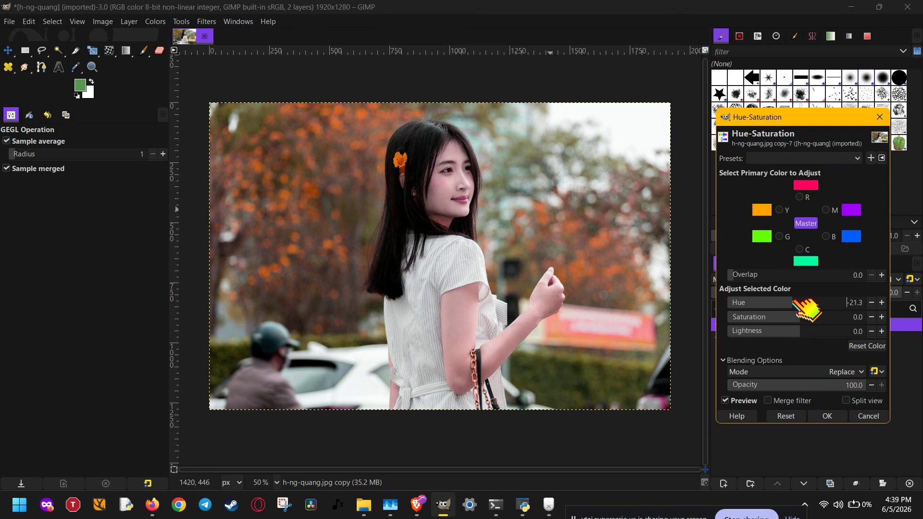
{"action": "scroll", "coordinate": [798, 301], "scroll_direction": "down", "scroll_amount": 1}
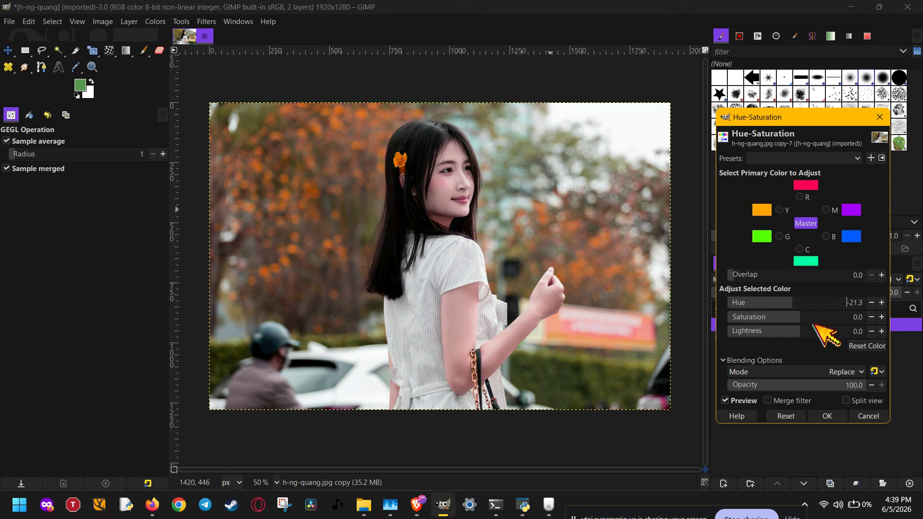
Set the saturation to -10.1 and the lightness to -10.2, and apply the Hue-Saturation adjustment.
{"action": "scroll", "coordinate": [813, 317], "scroll_direction": "up", "scroll_amount": 1}
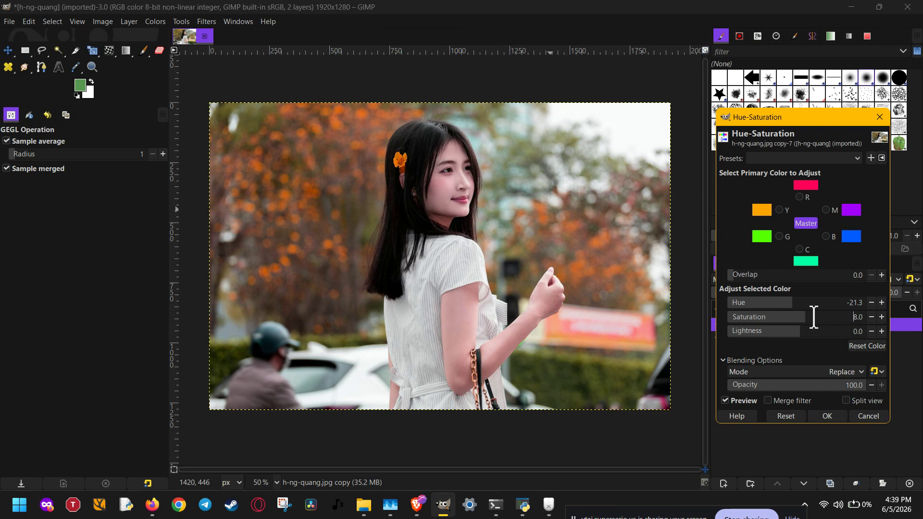
{"action": "scroll", "coordinate": [813, 317], "scroll_direction": "up", "scroll_amount": 7}
{"action": "left_click_drag", "start_coordinate": [815, 318], "coordinate": [789, 323]}
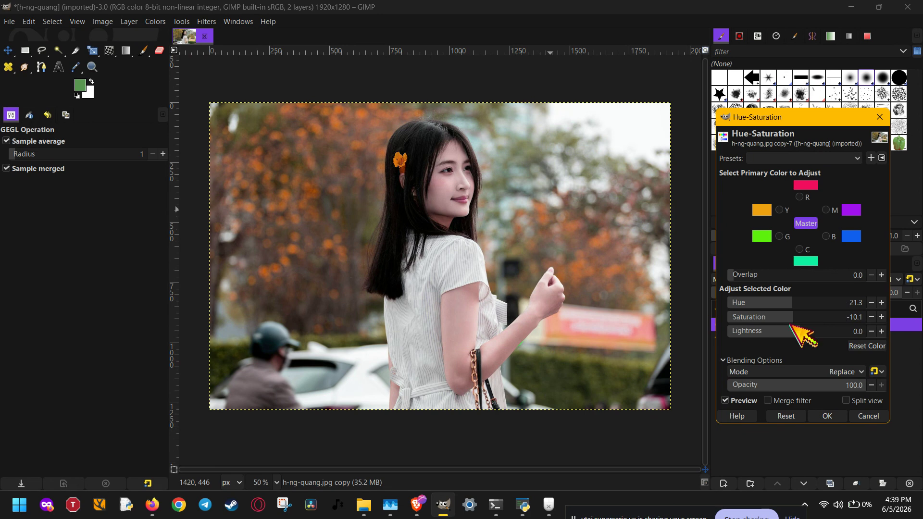
{"action": "left_click", "coordinate": [812, 333]}
{"action": "left_click_drag", "start_coordinate": [812, 332], "coordinate": [793, 332]}
{"action": "scroll", "coordinate": [794, 332], "scroll_direction": "down", "scroll_amount": 2}
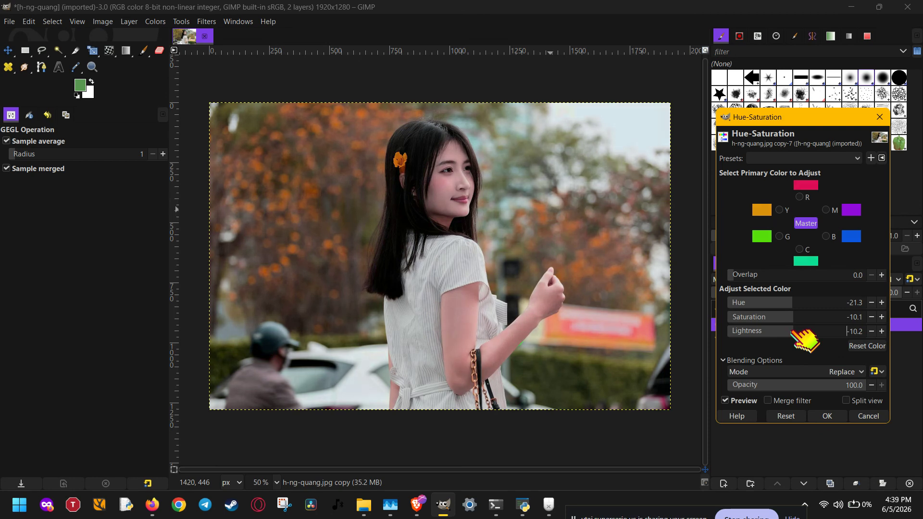
{"action": "left_click", "coordinate": [826, 416]}
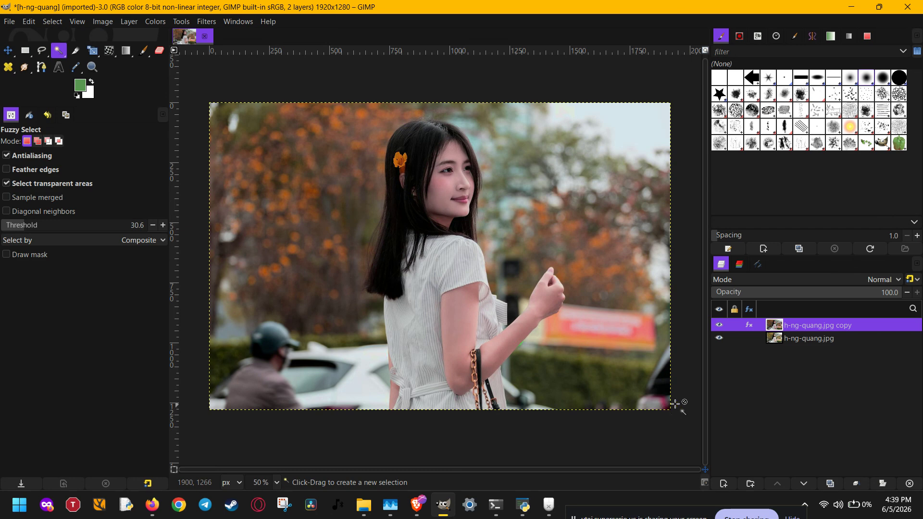
Compare the recoloured copy with the original photo by toggling its visibility, leaving the copy hidden.
{"action": "left_click", "coordinate": [719, 324]}
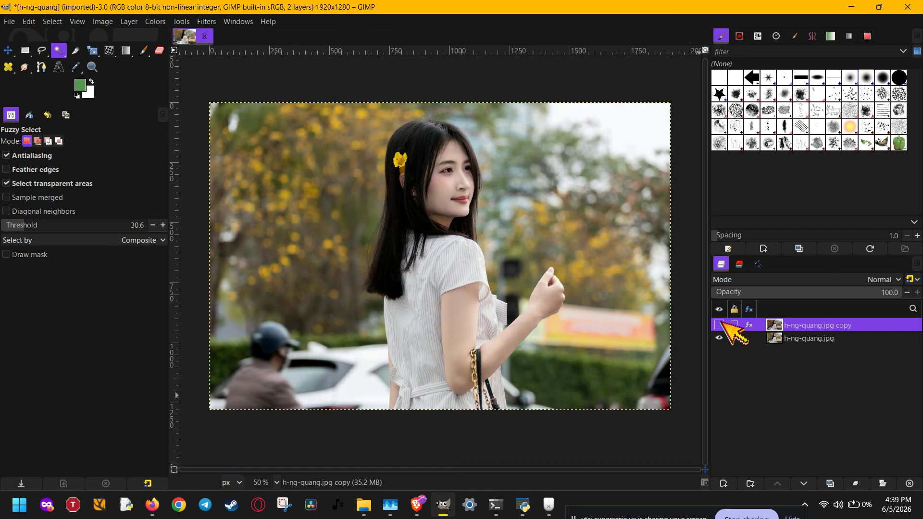
{"action": "left_click", "coordinate": [719, 325]}
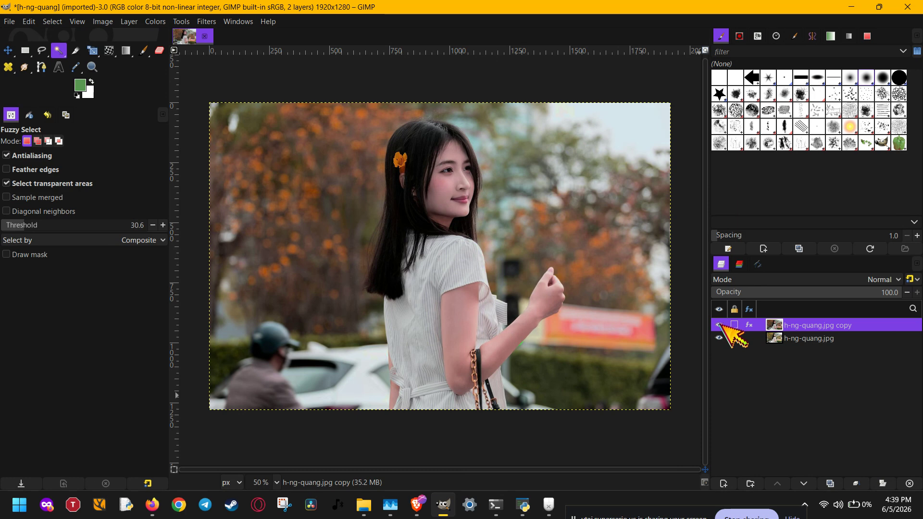
{"action": "left_click", "coordinate": [719, 325]}
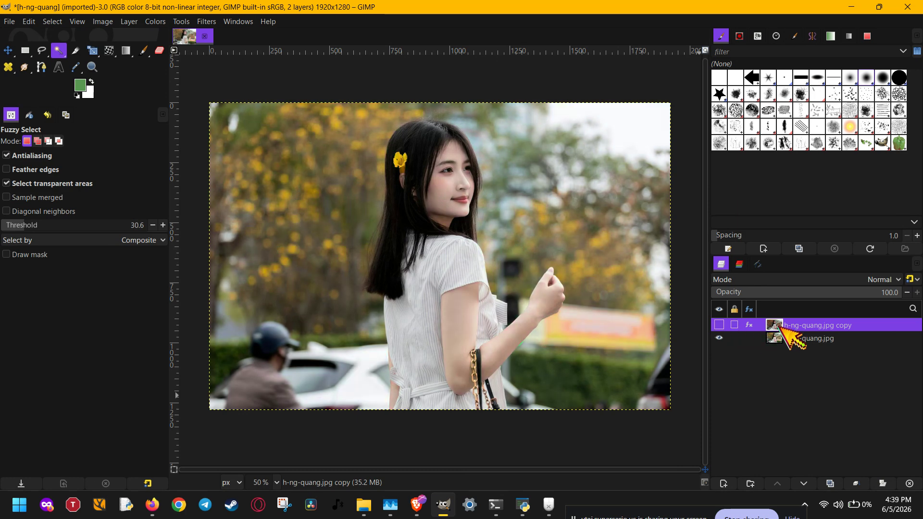
Duplicate the original h-ng-quang.jpg layer and open Hue-Saturation for the duplicate.
{"action": "left_click", "coordinate": [793, 339]}
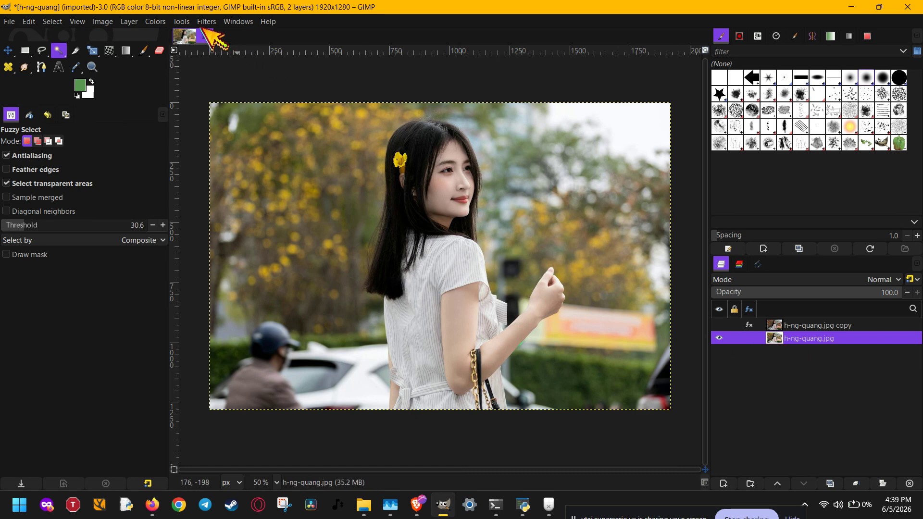
{"action": "left_click", "coordinate": [830, 483]}
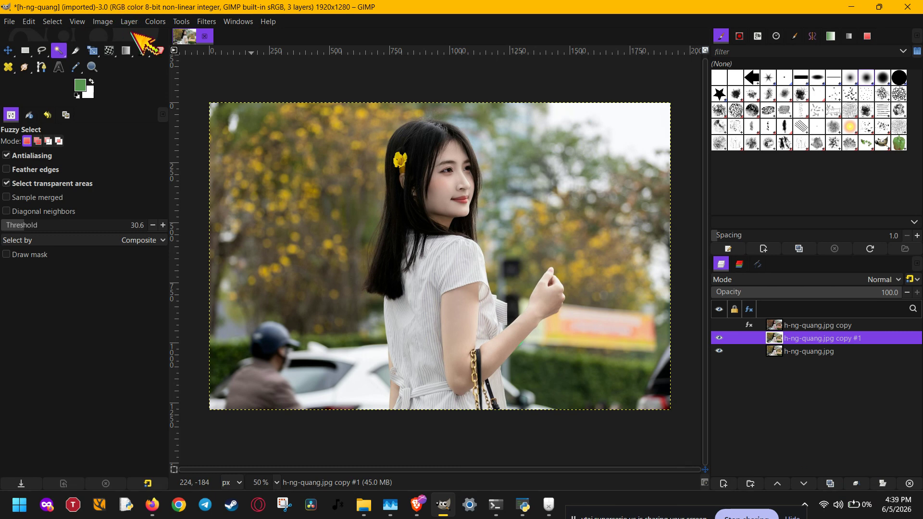
{"action": "left_click", "coordinate": [155, 22]}
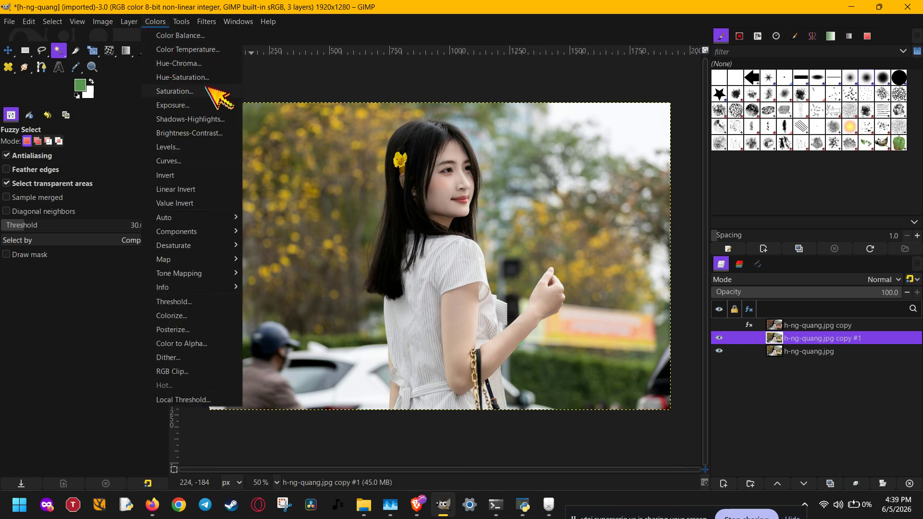
{"action": "left_click", "coordinate": [183, 77]}
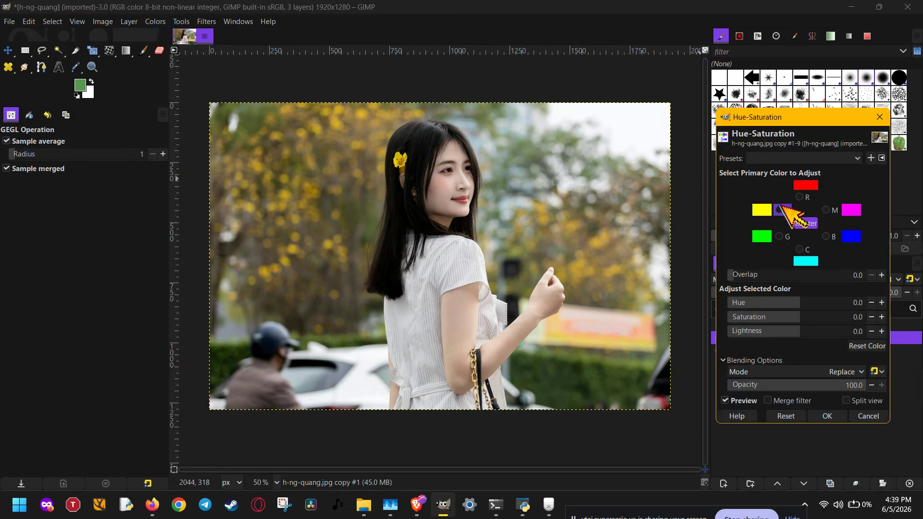
Try shifting the hue of only the yellows and of only the greens, resetting the adjustment after each.
{"action": "left_click", "coordinate": [779, 210]}
{"action": "left_click_drag", "start_coordinate": [825, 119], "coordinate": [822, 35]}
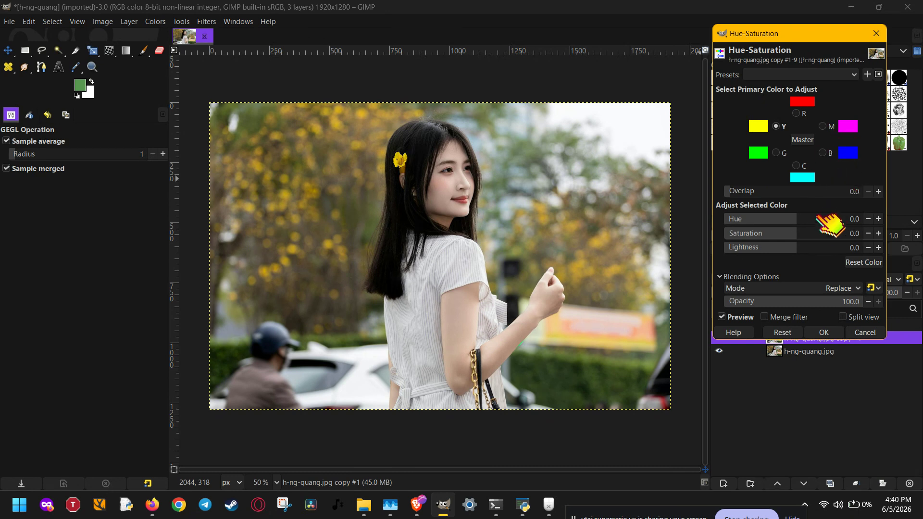
{"action": "mouse_move", "coordinate": [796, 217]}
{"action": "left_mouse_down"}
{"action": "mouse_move", "coordinate": [735, 206]}
{"action": "mouse_move", "coordinate": [789, 209]}
{"action": "left_mouse_up"}
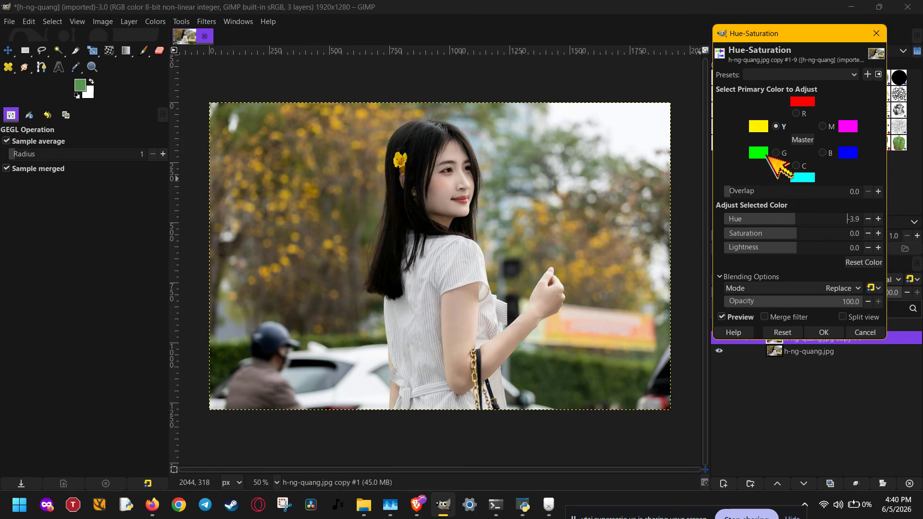
{"action": "left_click", "coordinate": [793, 334]}
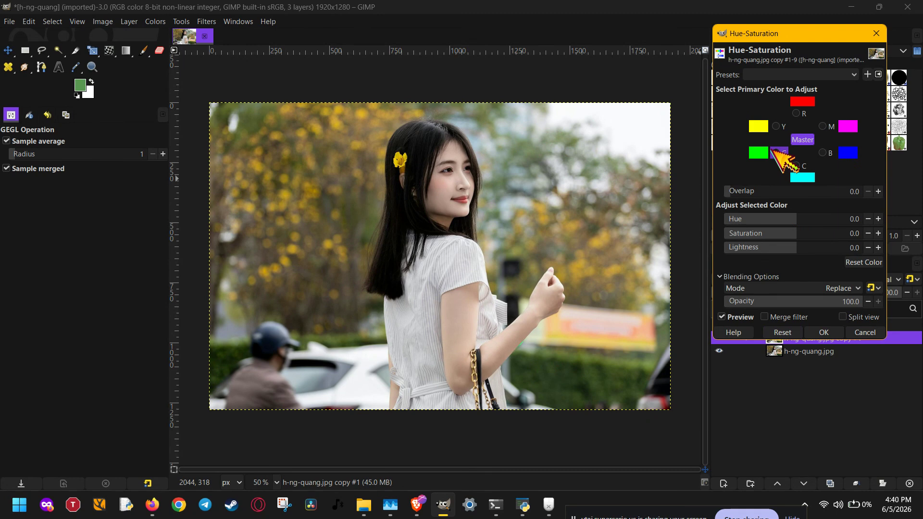
{"action": "left_click", "coordinate": [776, 153]}
{"action": "mouse_move", "coordinate": [800, 219]}
{"action": "left_mouse_down"}
{"action": "mouse_move", "coordinate": [761, 213]}
{"action": "mouse_move", "coordinate": [833, 219]}
{"action": "mouse_move", "coordinate": [775, 219]}
{"action": "mouse_move", "coordinate": [800, 219]}
{"action": "left_mouse_up"}
{"action": "left_click", "coordinate": [782, 332]}
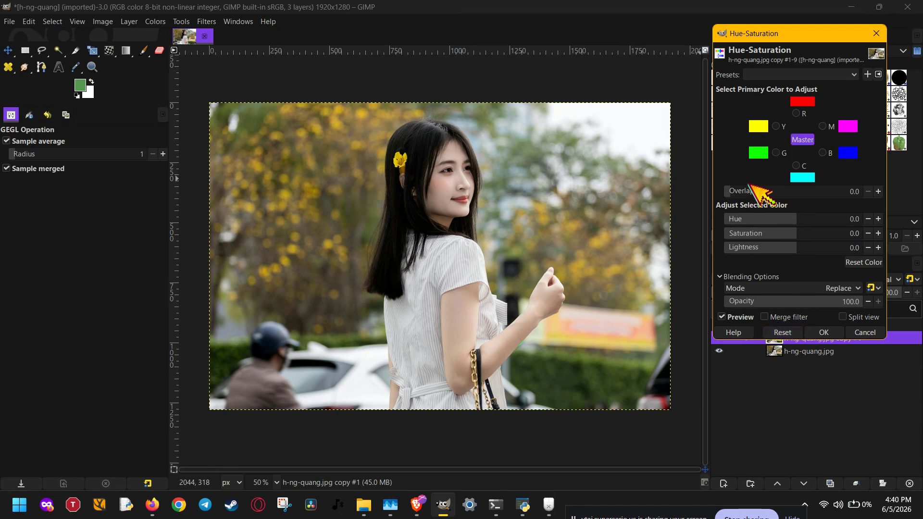
Shift only the yellow hue to about -53.5, raise the overlap to a high value, and apply the adjustment.
{"action": "left_click", "coordinate": [776, 125]}
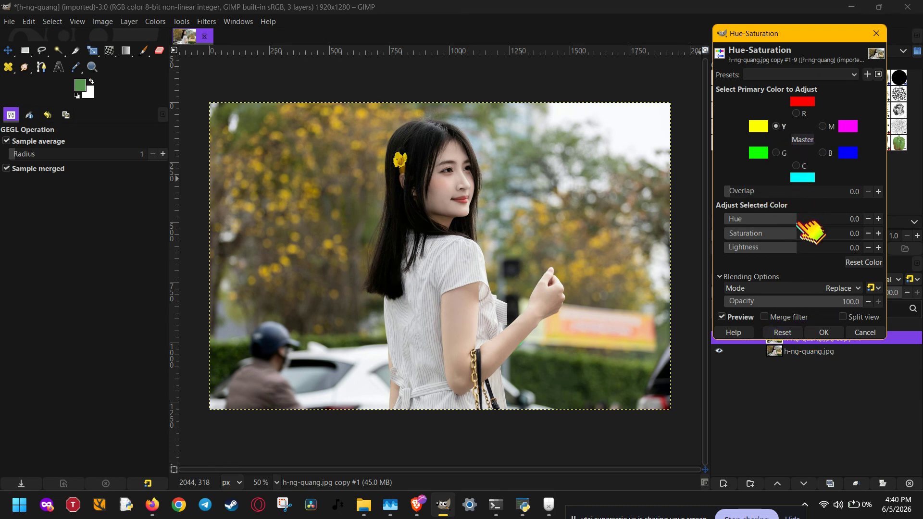
{"action": "left_click_drag", "start_coordinate": [798, 222], "coordinate": [849, 190]}
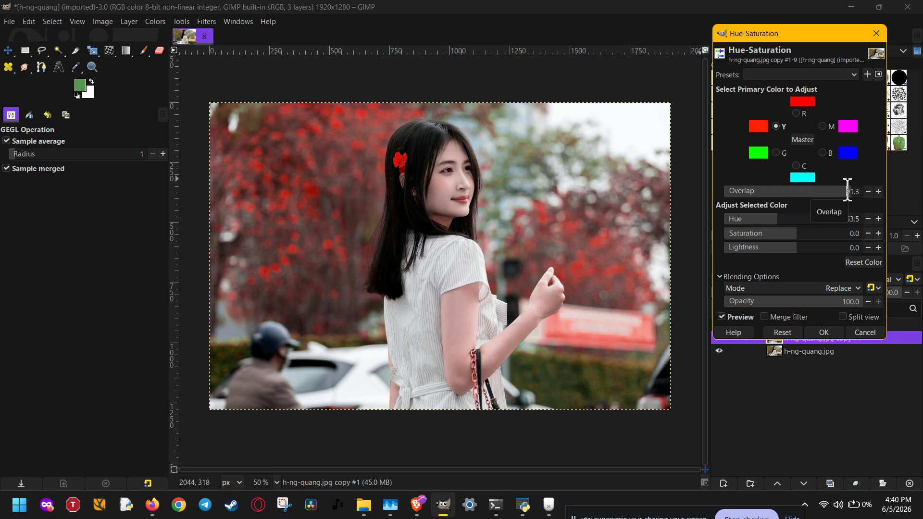
{"action": "left_click", "coordinate": [824, 333]}
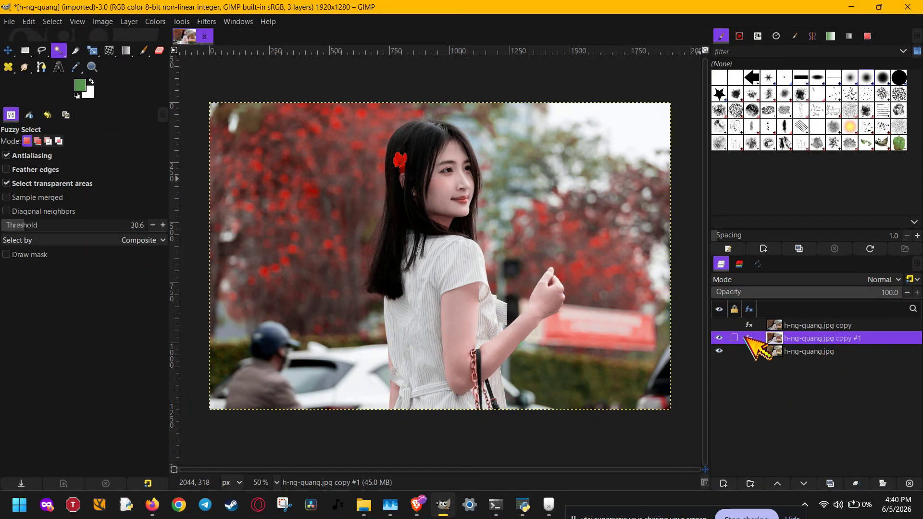
Compare the two recoloured copies by toggling their visibility, leaving both hidden over the original photo.
{"action": "left_click", "coordinate": [719, 339]}
{"action": "left_click", "coordinate": [719, 325]}
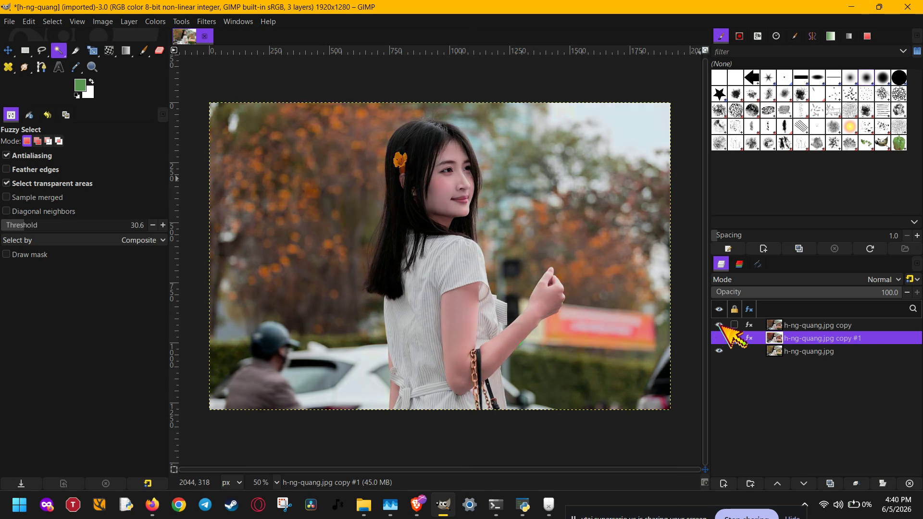
{"action": "left_click", "coordinate": [719, 325]}
{"action": "left_click", "coordinate": [719, 325]}
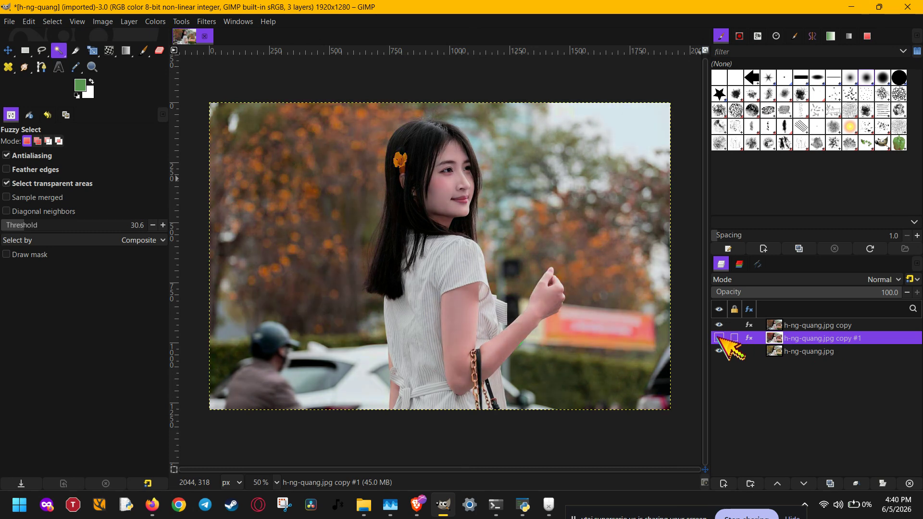
{"action": "left_click", "coordinate": [719, 338]}
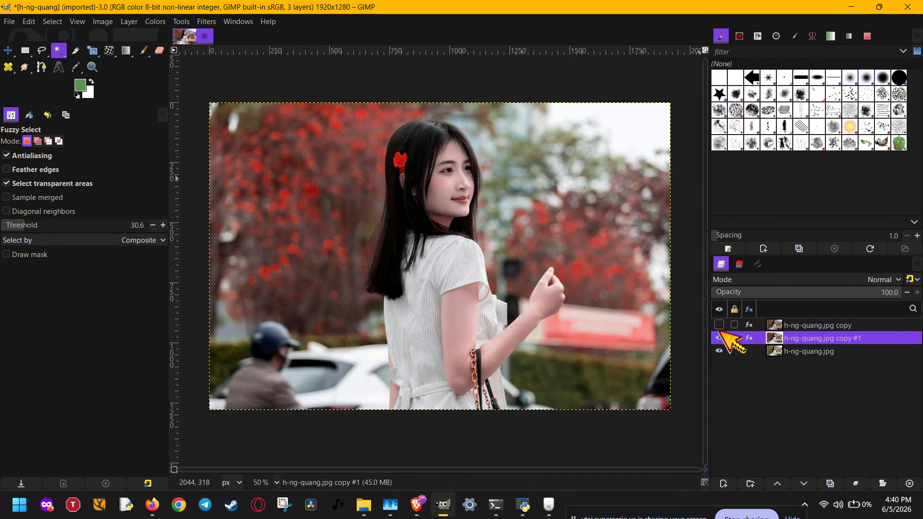
{"action": "left_click", "coordinate": [719, 339]}
Duplicate the original photo layer and select the yellow flower in the woman's hair on the duplicate with Free Select.
{"action": "left_click", "coordinate": [814, 351]}
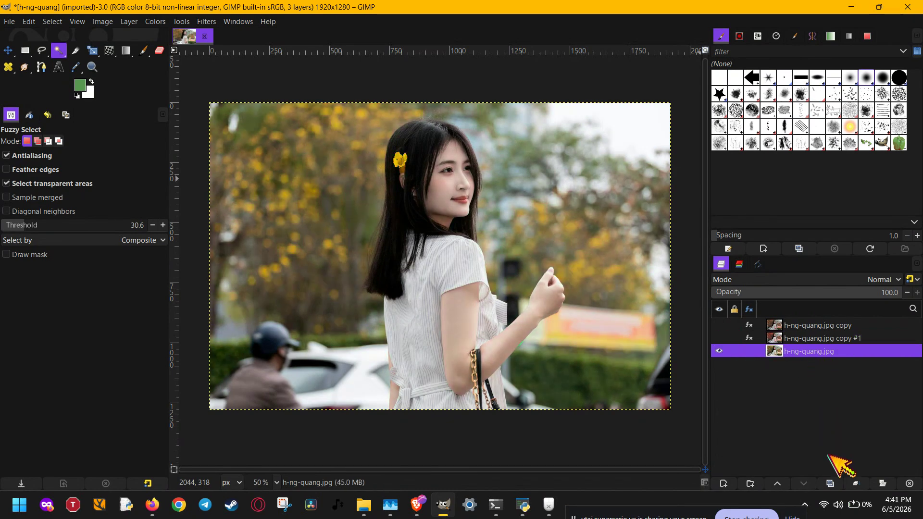
{"action": "left_click", "coordinate": [840, 485]}
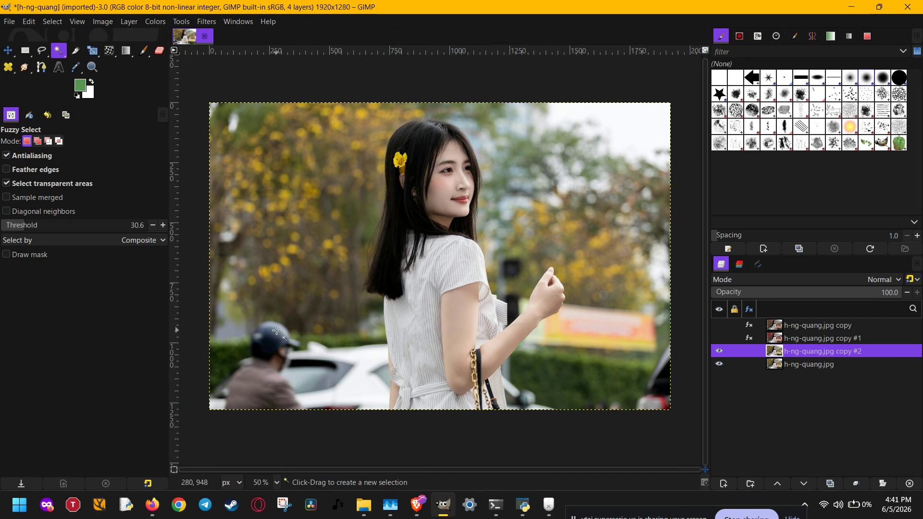
{"action": "key", "text": "f"}
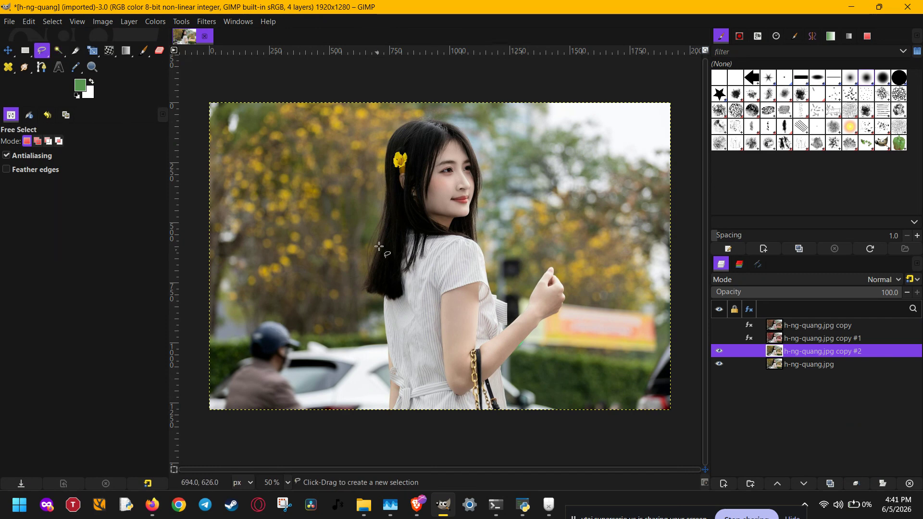
{"action": "scroll", "coordinate": [407, 174], "scroll_direction": "up", "scroll_amount": 3}
{"action": "scroll", "coordinate": [407, 174], "scroll_direction": "up", "scroll_amount": 3}
{"action": "scroll", "coordinate": [375, 207], "scroll_direction": "up", "scroll_amount": 2}
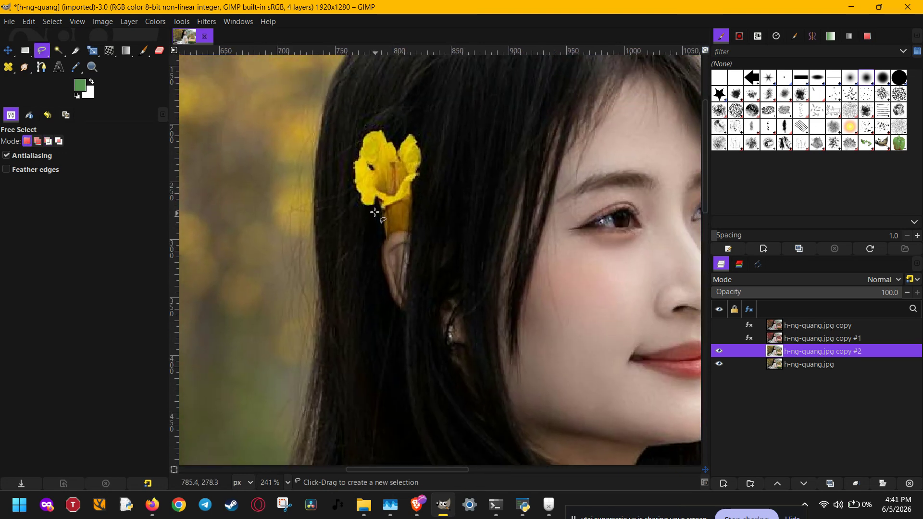
{"action": "mouse_move", "coordinate": [370, 130]}
{"action": "left_mouse_down"}
{"action": "mouse_move", "coordinate": [349, 188]}
{"action": "mouse_move", "coordinate": [351, 203]}
{"action": "mouse_move", "coordinate": [380, 209]}
{"action": "mouse_move", "coordinate": [385, 236]}
{"action": "mouse_move", "coordinate": [409, 233]}
{"action": "mouse_move", "coordinate": [423, 163]}
{"action": "mouse_move", "coordinate": [414, 133]}
{"action": "mouse_move", "coordinate": [397, 148]}
{"action": "mouse_move", "coordinate": [370, 130]}
{"action": "left_mouse_up"}
{"action": "key", "text": "Return"}
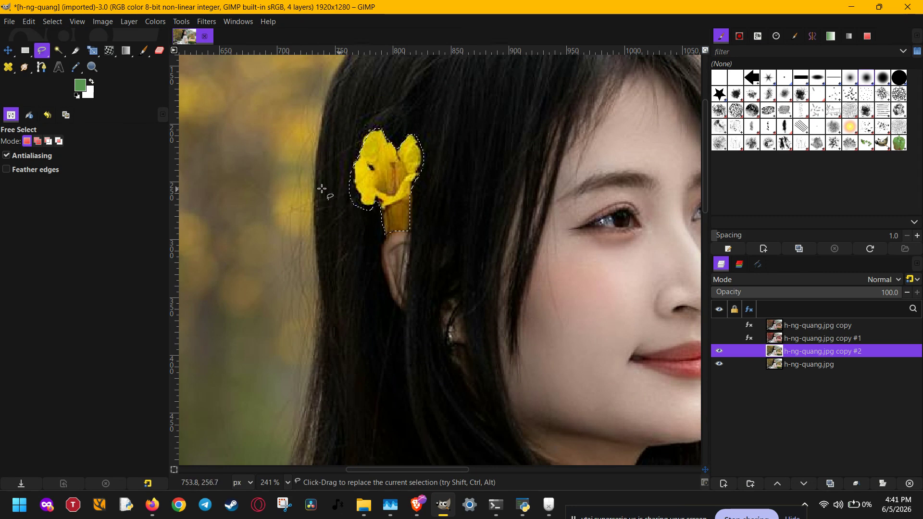
Subtract the excess strip of hair beside the flower's outer petal from the selection with Free Select.
{"action": "left_click", "coordinate": [48, 141]}
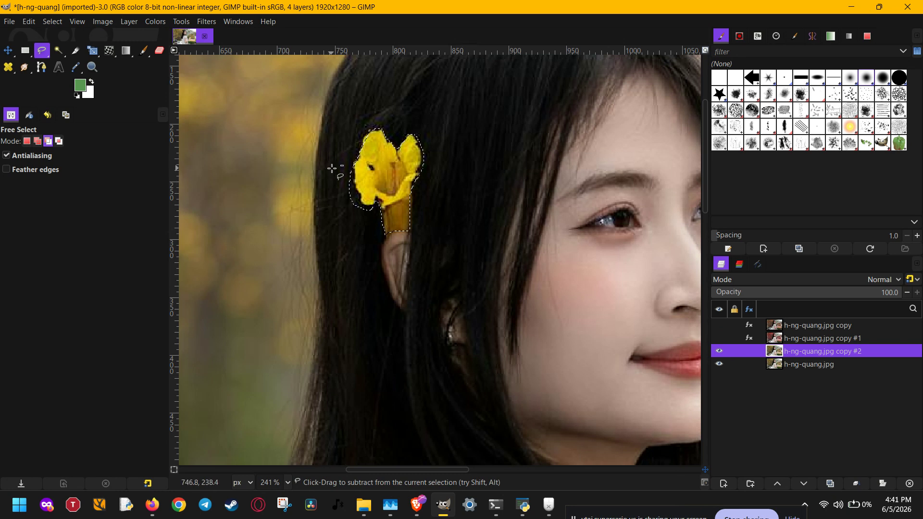
{"action": "left_click", "coordinate": [345, 168]}
{"action": "mouse_move", "coordinate": [354, 188]}
{"action": "left_mouse_down"}
{"action": "mouse_move", "coordinate": [374, 212]}
{"action": "mouse_move", "coordinate": [369, 220]}
{"action": "mouse_move", "coordinate": [346, 168]}
{"action": "left_mouse_up"}
{"action": "key", "text": "Return"}
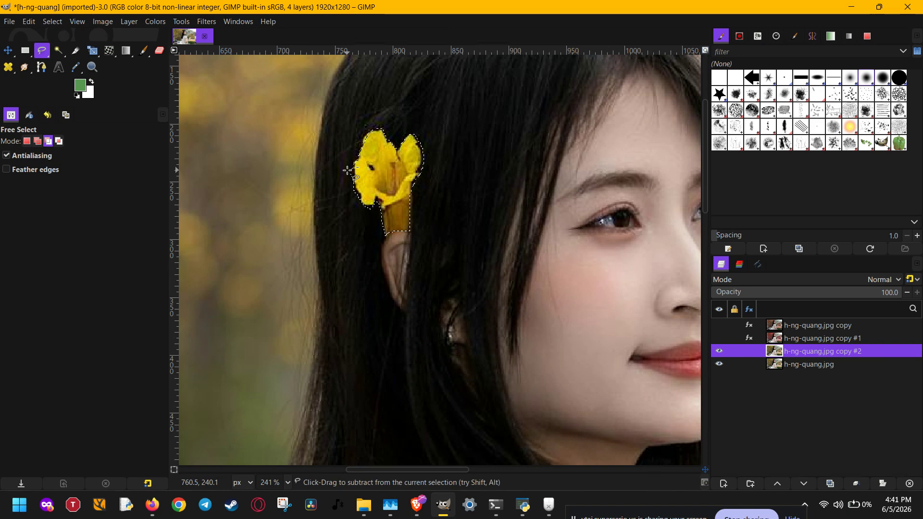
Feather the flower selection by 2 px.
{"action": "left_click", "coordinate": [53, 21]}
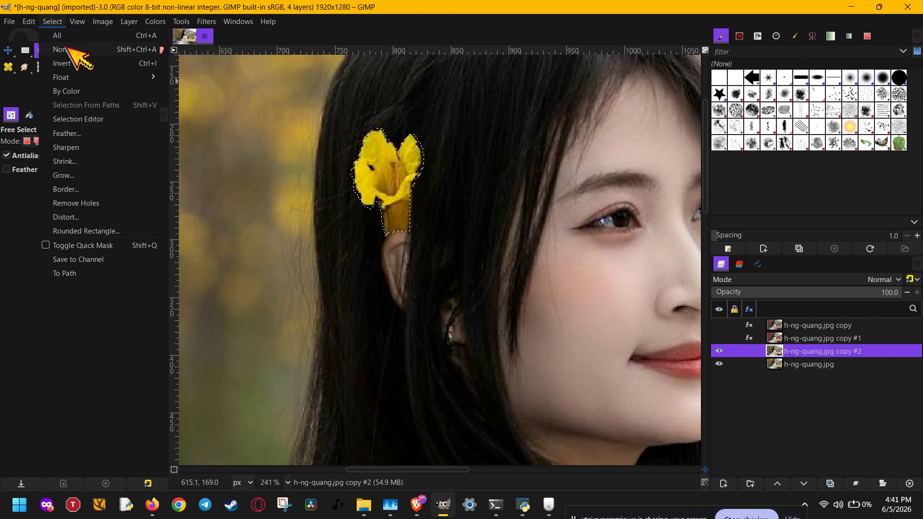
{"action": "left_click", "coordinate": [77, 136]}
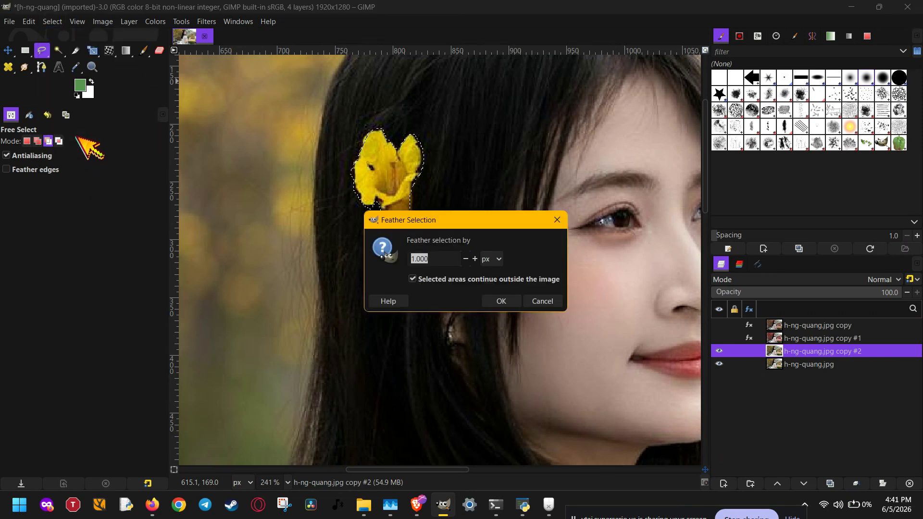
{"action": "left_click", "coordinate": [451, 259]}
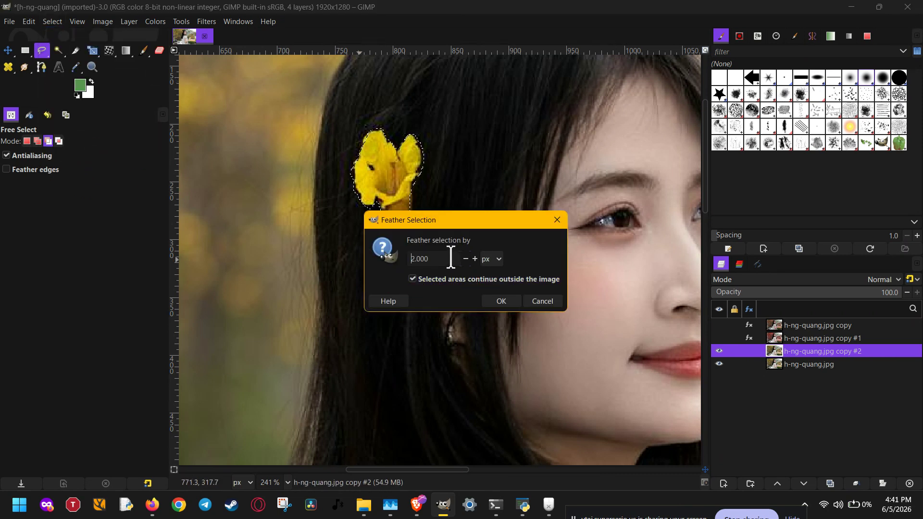
{"action": "left_click", "coordinate": [501, 301]}
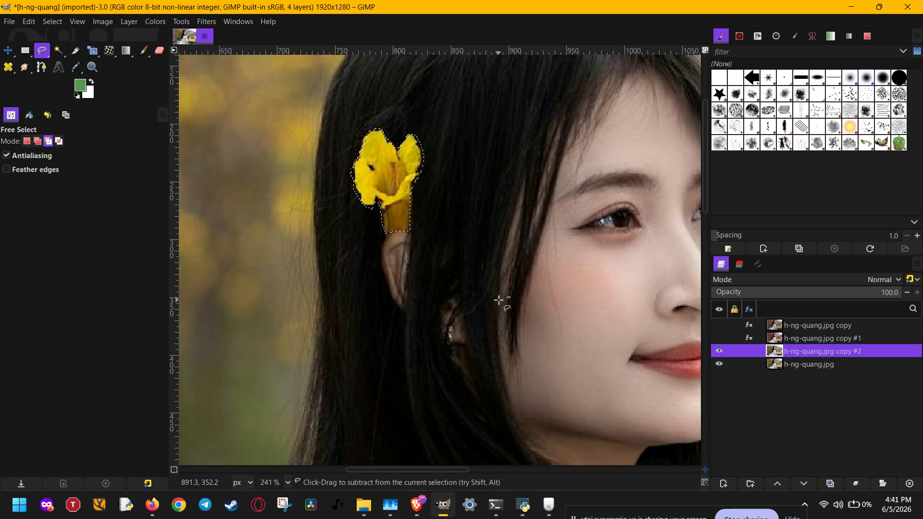
Shift the master hue of the selected flower with Hue-Saturation until it turns bright blue, and apply the adjustment.
{"action": "scroll", "coordinate": [400, 205], "scroll_direction": "up", "scroll_amount": 6}
{"action": "scroll", "coordinate": [400, 205], "scroll_direction": "down", "scroll_amount": 12}
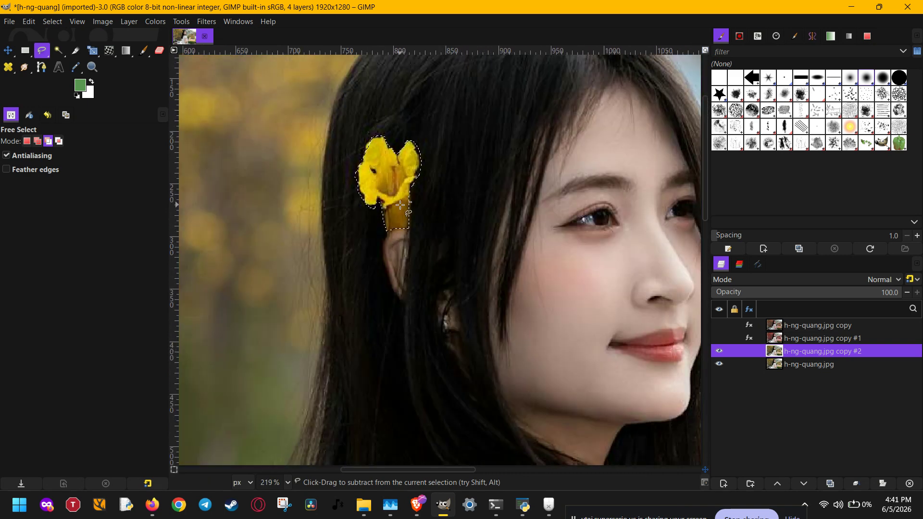
{"action": "scroll", "coordinate": [400, 205], "scroll_direction": "down", "scroll_amount": 4}
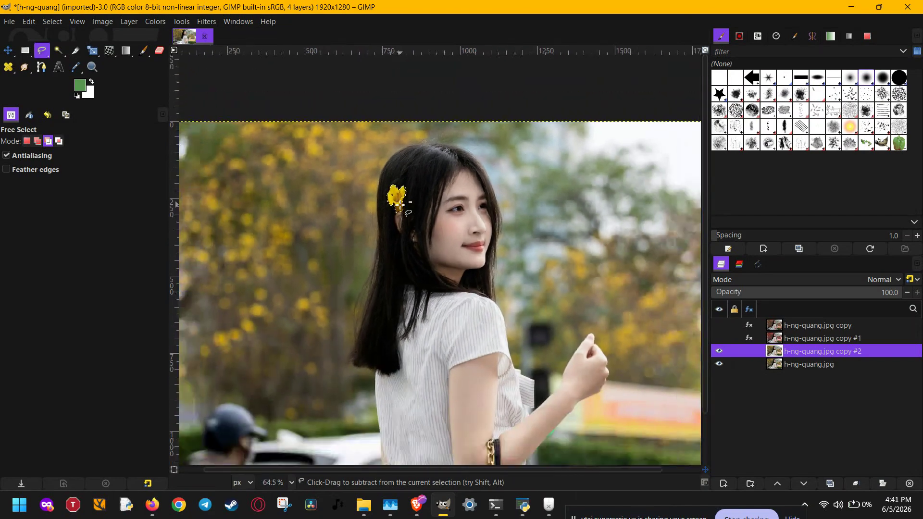
{"action": "left_click", "coordinate": [161, 22]}
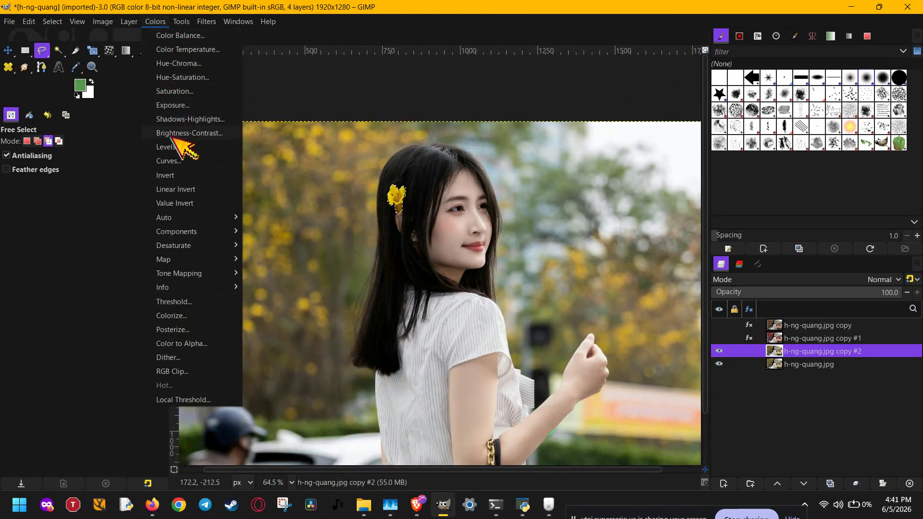
{"action": "left_click", "coordinate": [183, 77]}
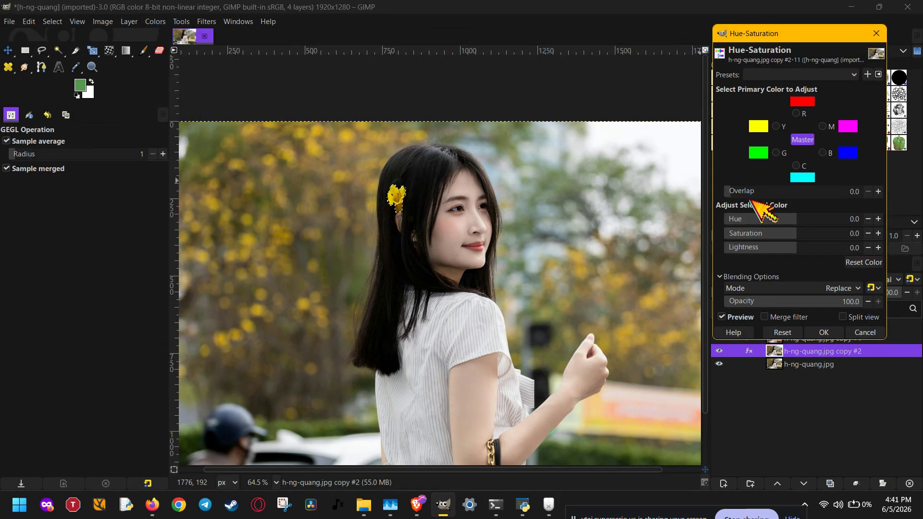
{"action": "left_click_drag", "start_coordinate": [791, 219], "coordinate": [844, 221]}
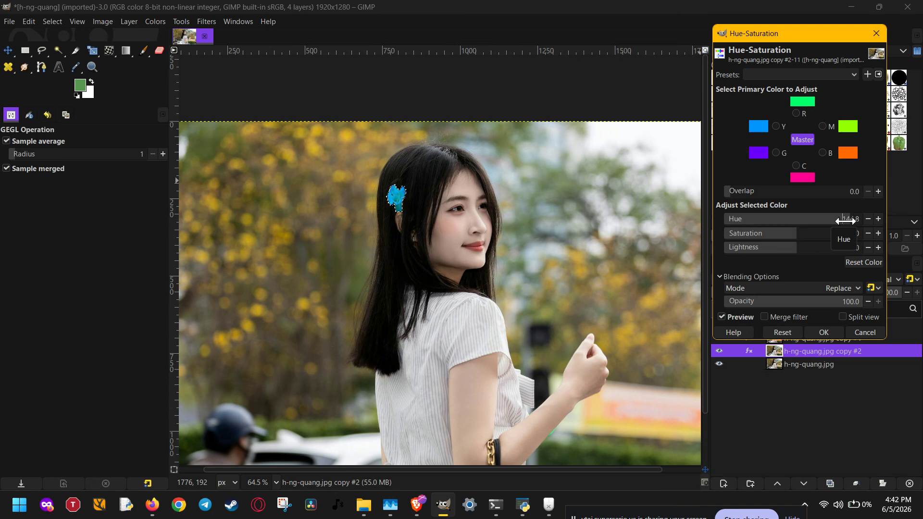
{"action": "left_click", "coordinate": [838, 332]}
Clear the selection and compare the recoloured flower with the original by toggling the duplicate layer's visibility, leaving it shown.
{"action": "key", "text": "f"}
{"action": "scroll", "coordinate": [534, 286], "scroll_direction": "down", "scroll_amount": 2, "text": "ctrl"}
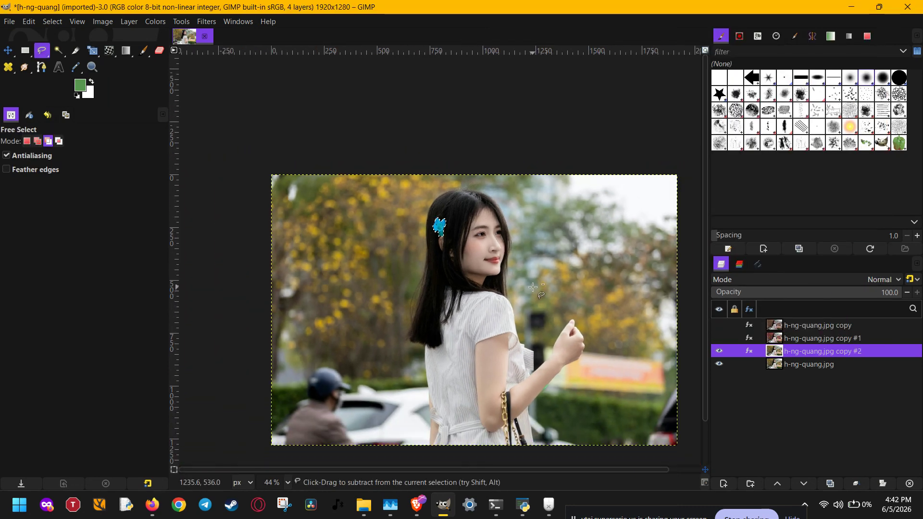
{"action": "left_click", "coordinate": [719, 351]}
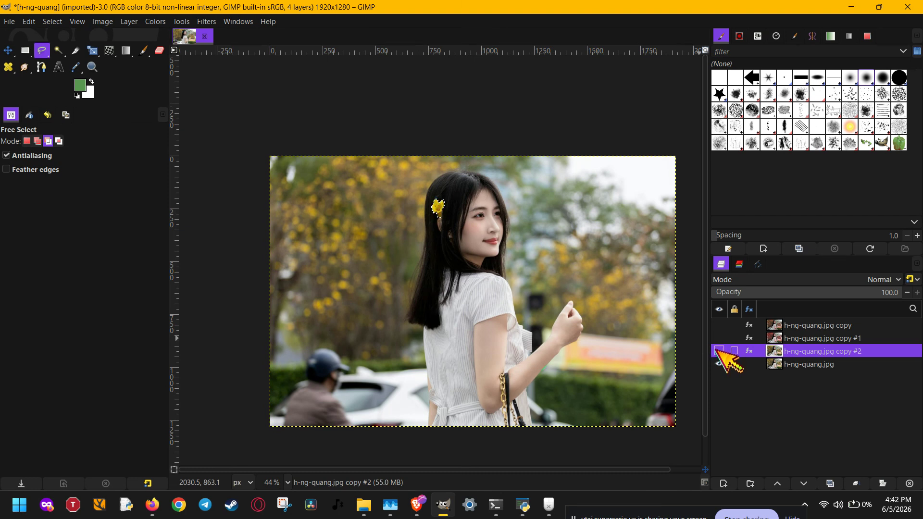
{"action": "key", "text": "ctrl+shift+a"}
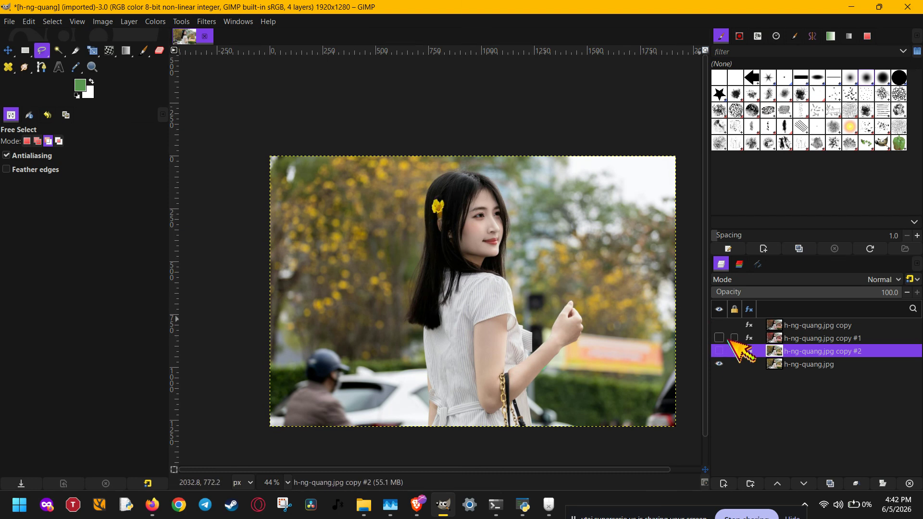
{"action": "left_click", "coordinate": [719, 351]}
{"action": "left_click", "coordinate": [719, 351]}
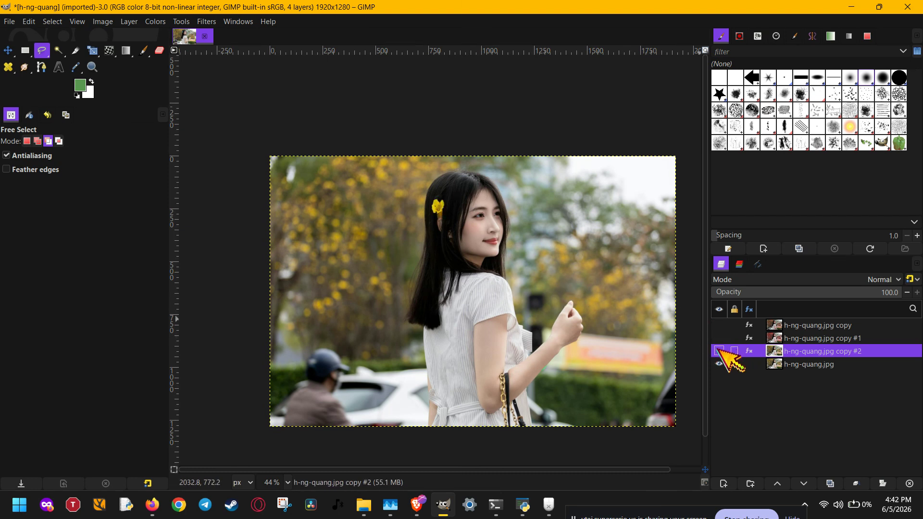
{"action": "left_click", "coordinate": [719, 351]}
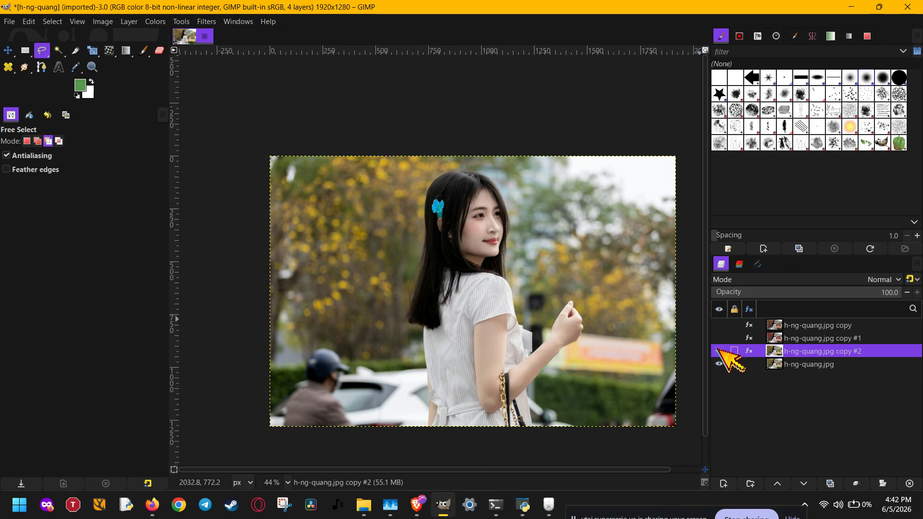